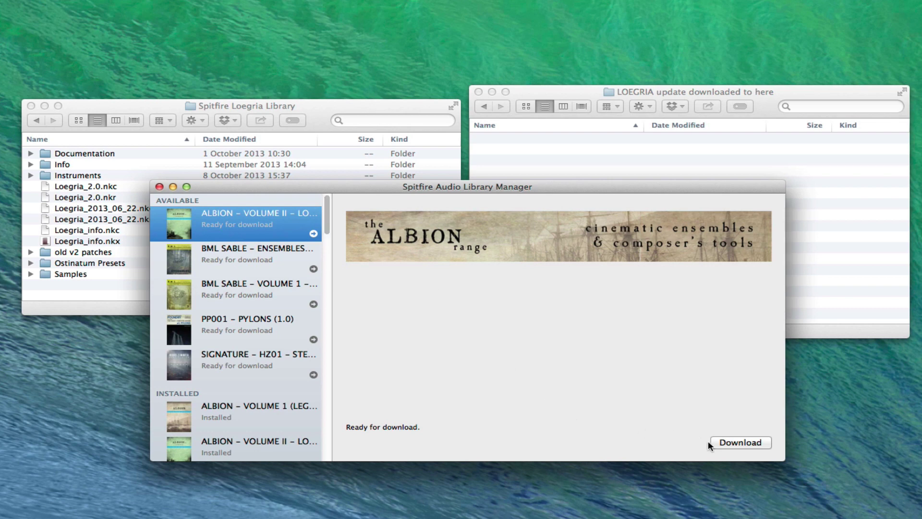
Step: Start the ALBION Volume II download with install location Desktop > 'LOEGRIA update downloaded to here'
{"action": "left_click", "coordinate": [748, 442]}
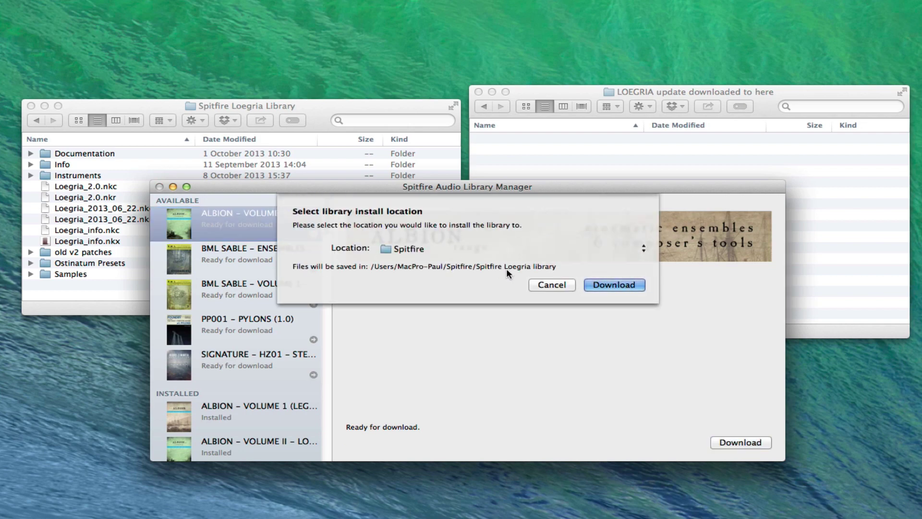
{"action": "left_click", "coordinate": [620, 248]}
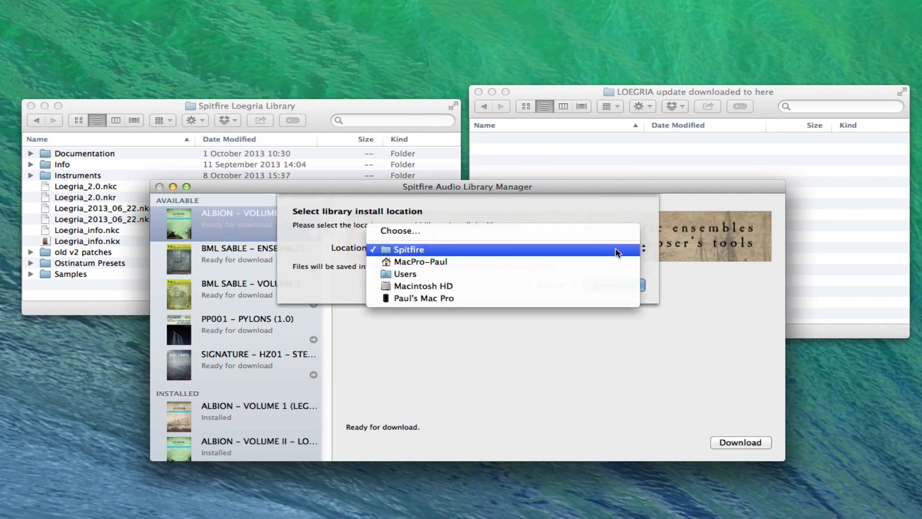
{"action": "left_click", "coordinate": [446, 227]}
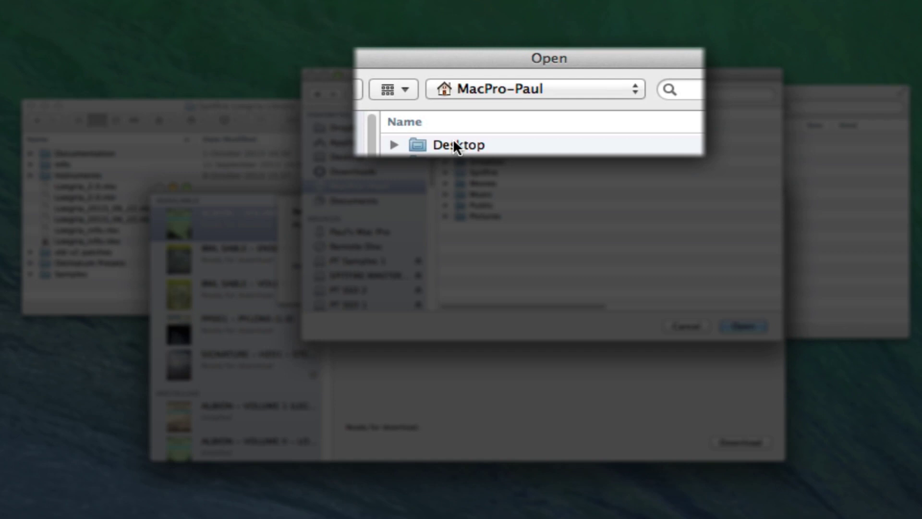
{"action": "double_click", "coordinate": [480, 128]}
{"action": "double_click", "coordinate": [502, 146]}
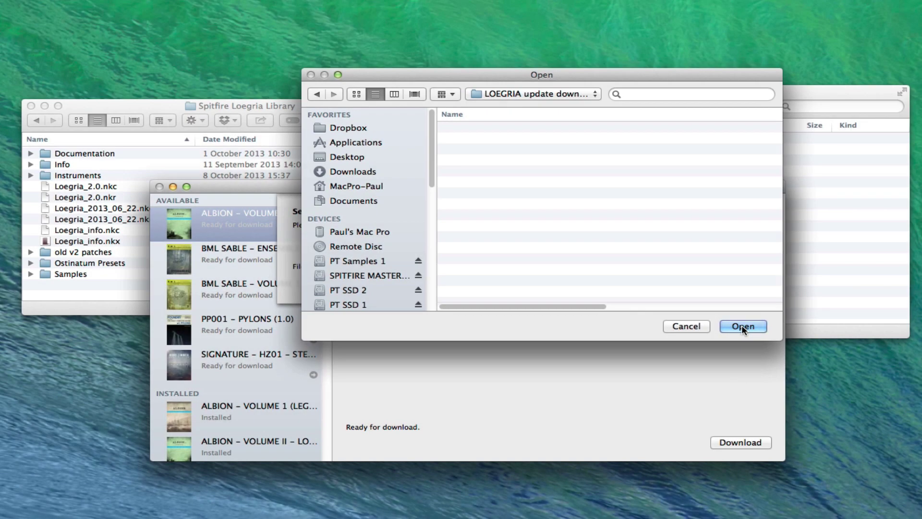
{"action": "left_click", "coordinate": [742, 326]}
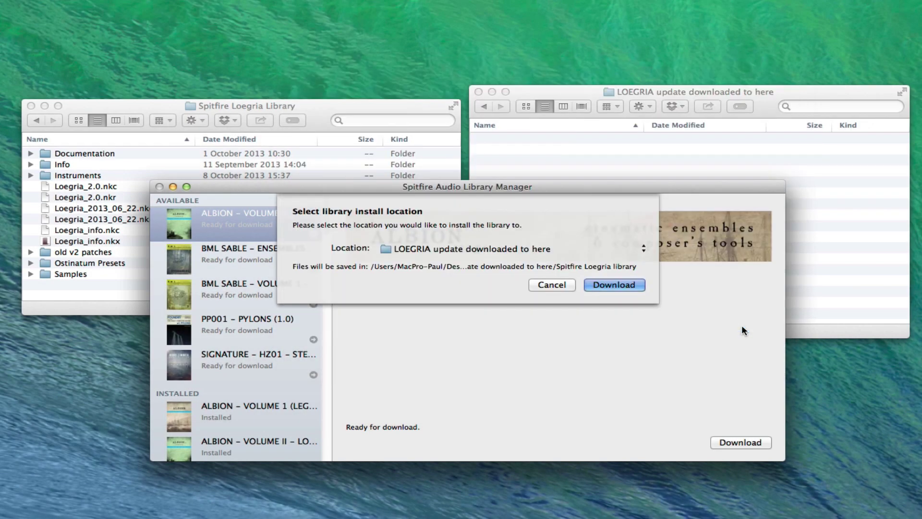
Step: Rename the old Instruments folder in the Spitfire Loegria Library to LEGACY Instruments
{"action": "left_click", "coordinate": [315, 114]}
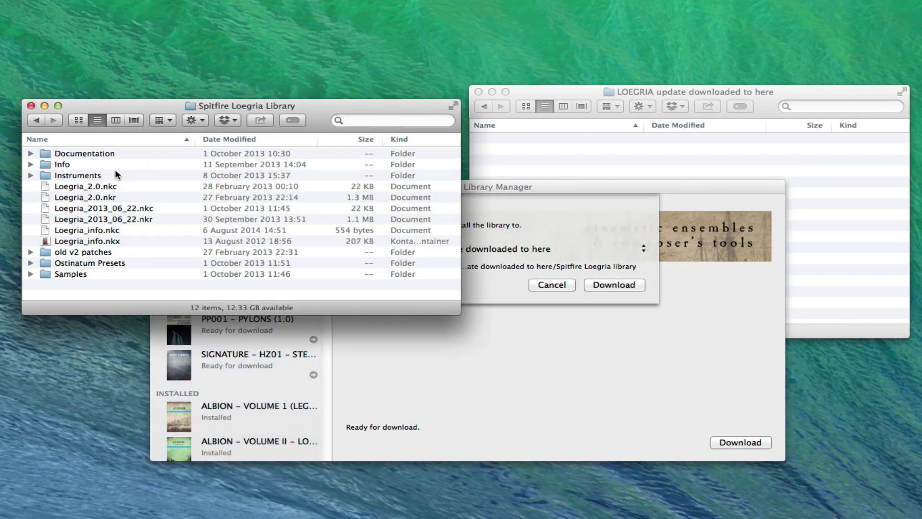
{"action": "left_click", "coordinate": [82, 175]}
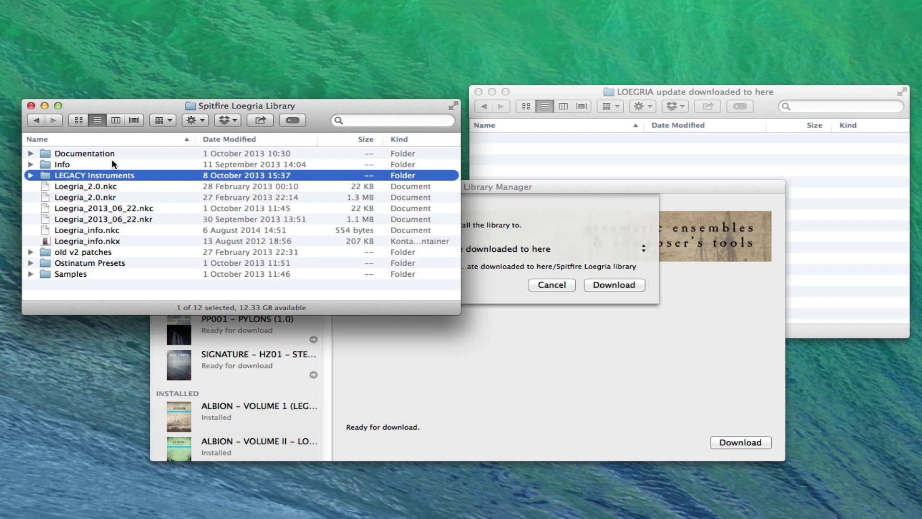
{"action": "left_click", "coordinate": [540, 91]}
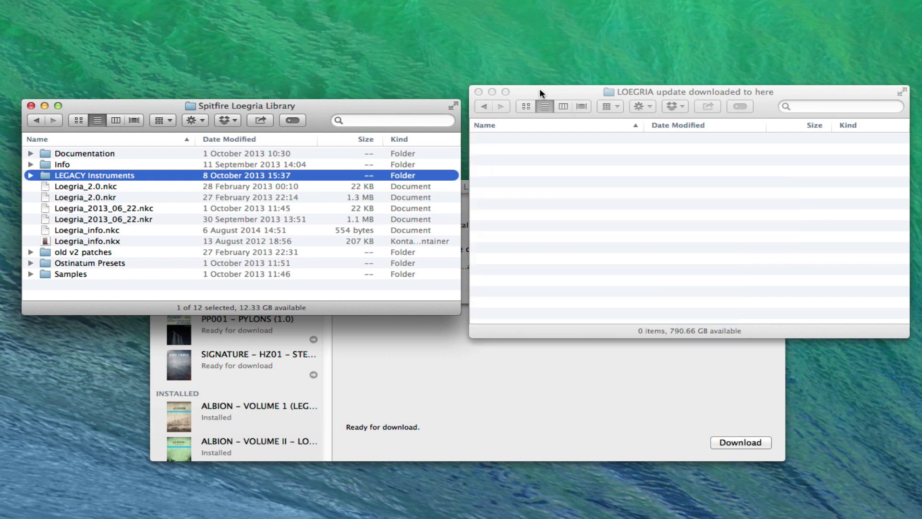
Step: Download the ALBION Volume II update into the chosen folder and expand its Spitfire Loegria library folder
{"action": "left_click", "coordinate": [559, 360]}
{"action": "left_click", "coordinate": [609, 287]}
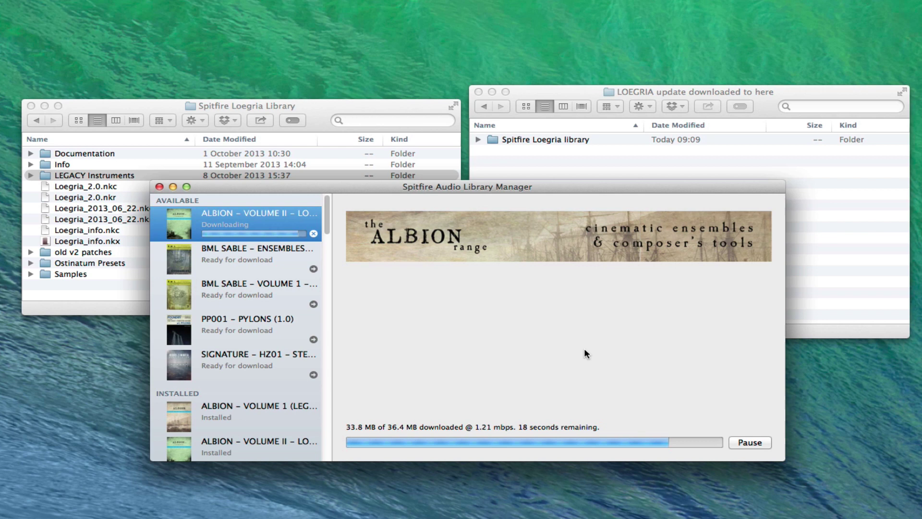
{"action": "left_click", "coordinate": [553, 91]}
{"action": "left_click", "coordinate": [478, 139]}
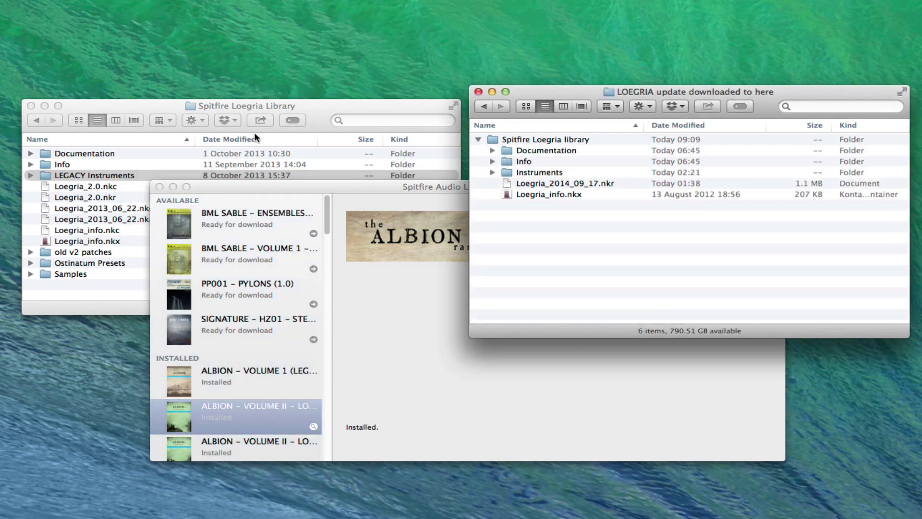
Step: Copy Loegria_2014_09_17.nkr from the update window into the Spitfire Loegria Library
{"action": "left_click", "coordinate": [148, 105]}
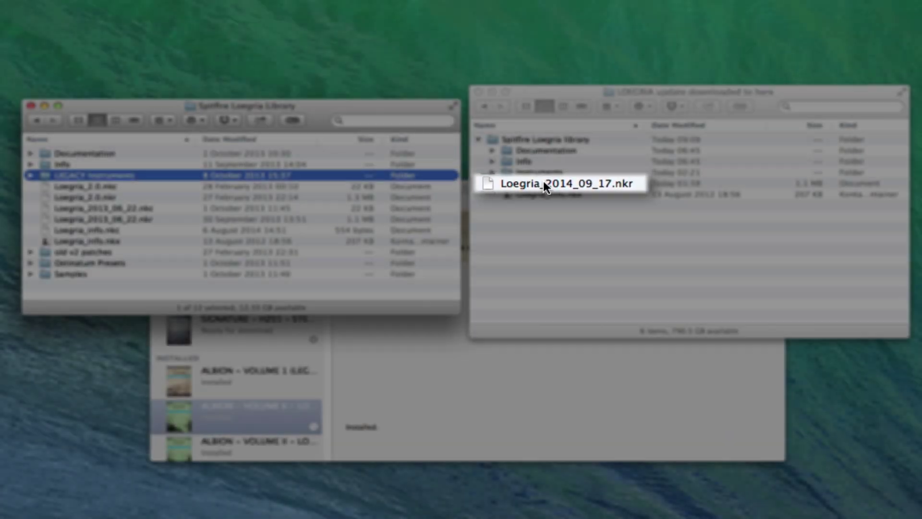
{"action": "left_click_drag", "start_coordinate": [541, 183], "coordinate": [334, 248]}
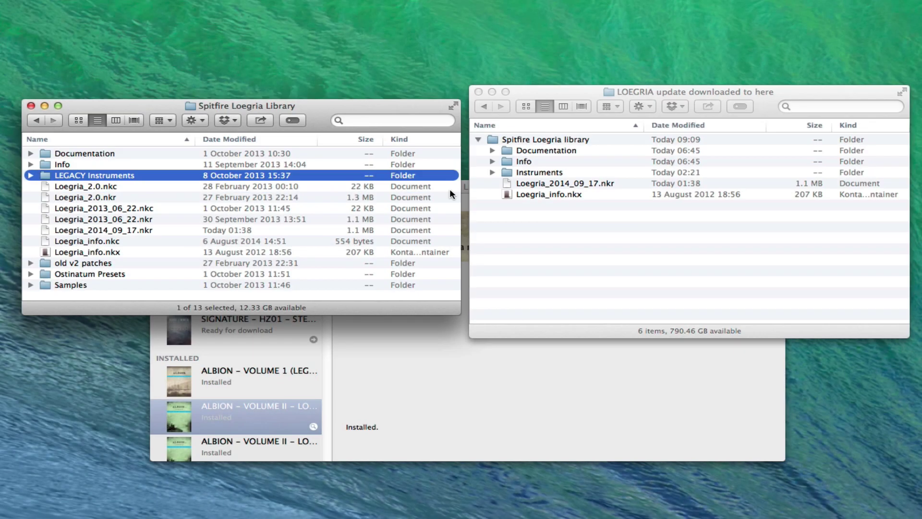
Step: Copy the new Instruments folder into the library and check the Info and Documentation folders' contents
{"action": "left_click_drag", "start_coordinate": [506, 172], "coordinate": [212, 197]}
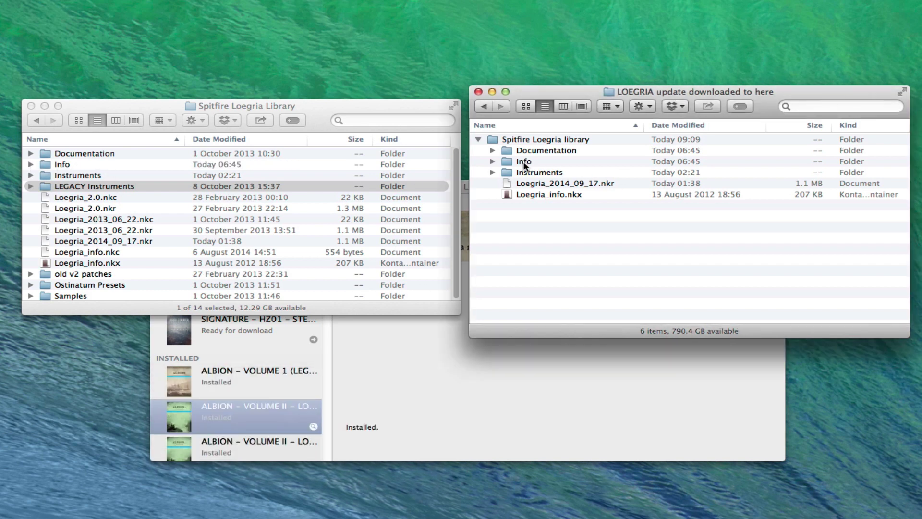
{"action": "left_click", "coordinate": [493, 161]}
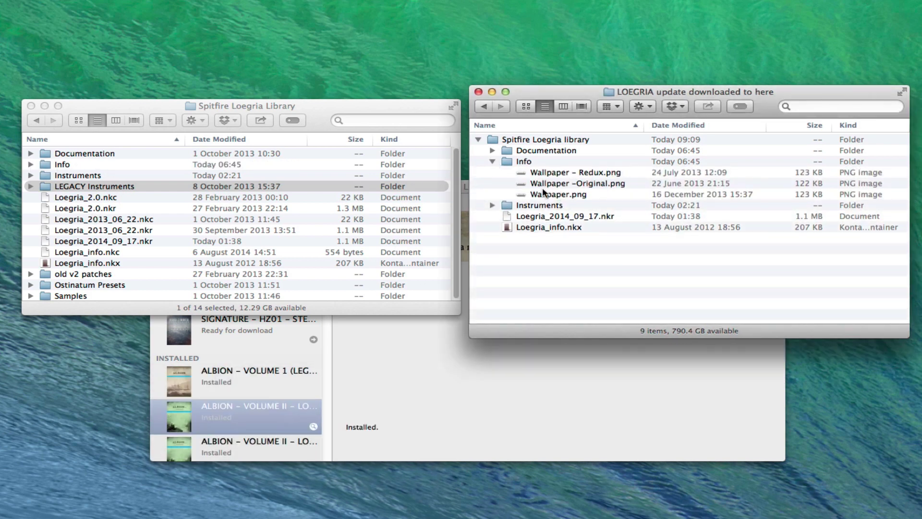
{"action": "left_click", "coordinate": [493, 161]}
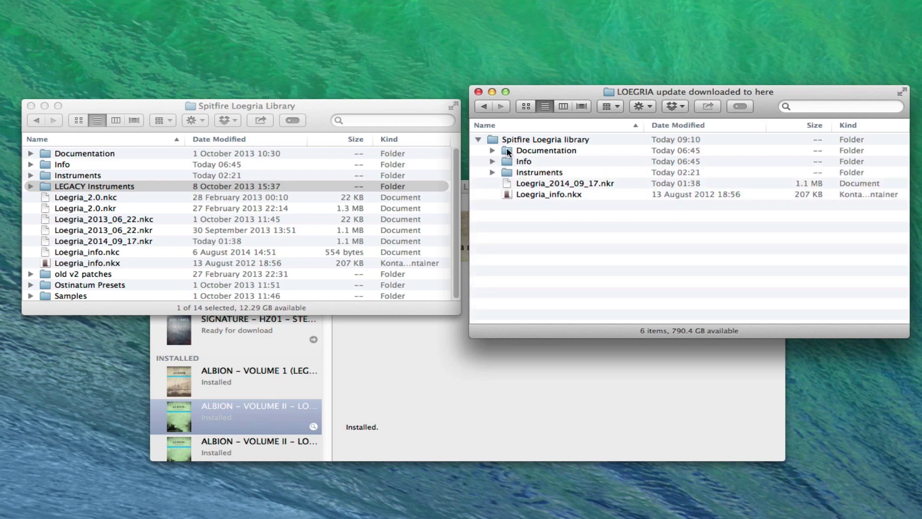
{"action": "left_click", "coordinate": [492, 150]}
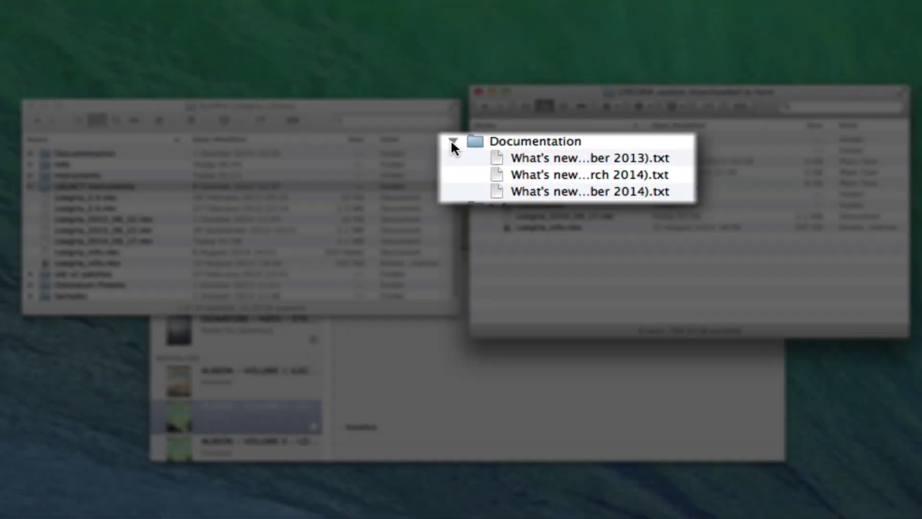
{"action": "left_click", "coordinate": [493, 151]}
Step: Copy the new Documentation folder into the library, replacing the older one
{"action": "left_click_drag", "start_coordinate": [508, 149], "coordinate": [213, 217]}
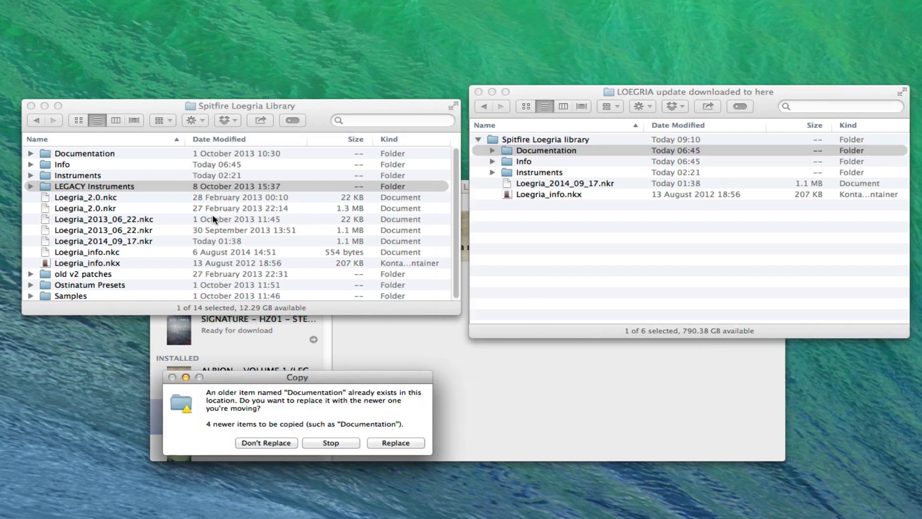
{"action": "left_click", "coordinate": [410, 442]}
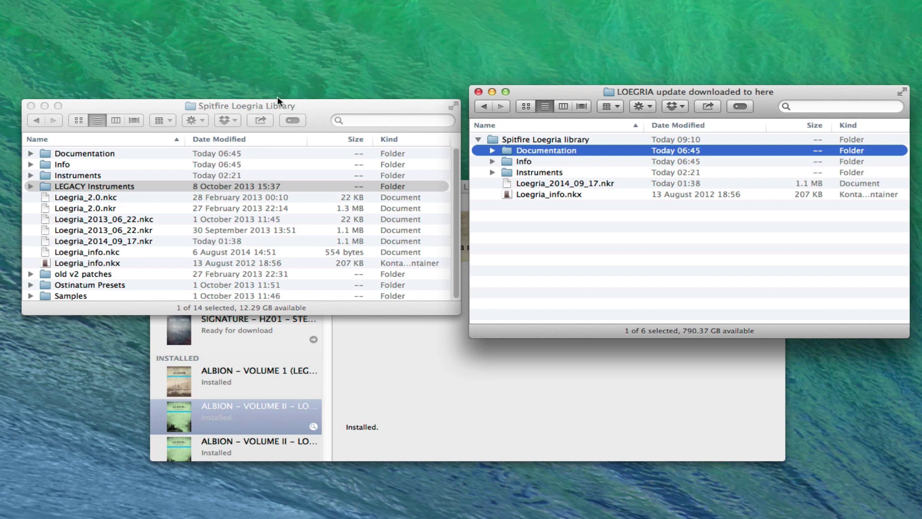
{"action": "left_click", "coordinate": [315, 102]}
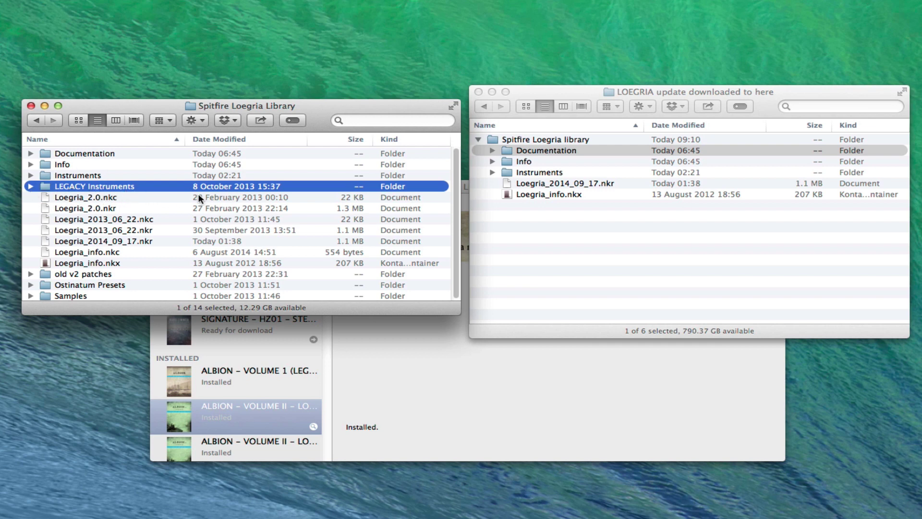
{"action": "left_click", "coordinate": [491, 171]}
{"action": "left_click", "coordinate": [491, 171]}
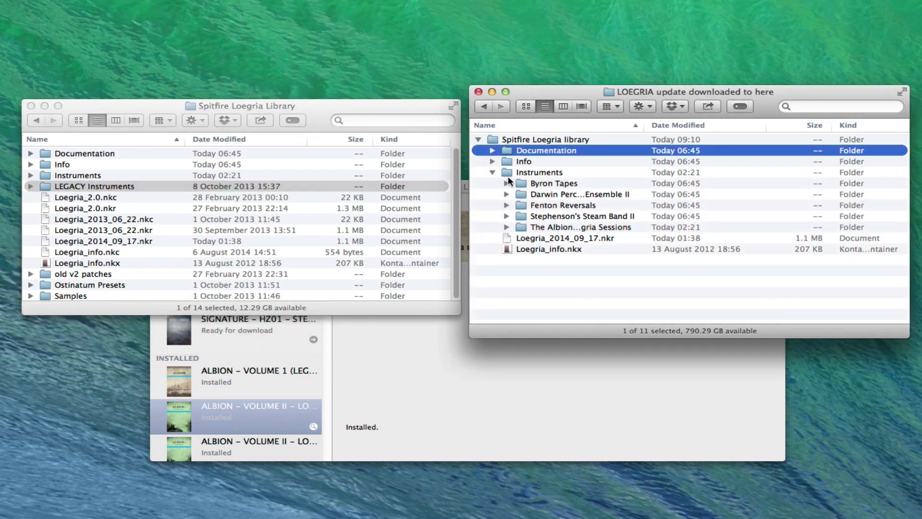
{"action": "left_click", "coordinate": [507, 183]}
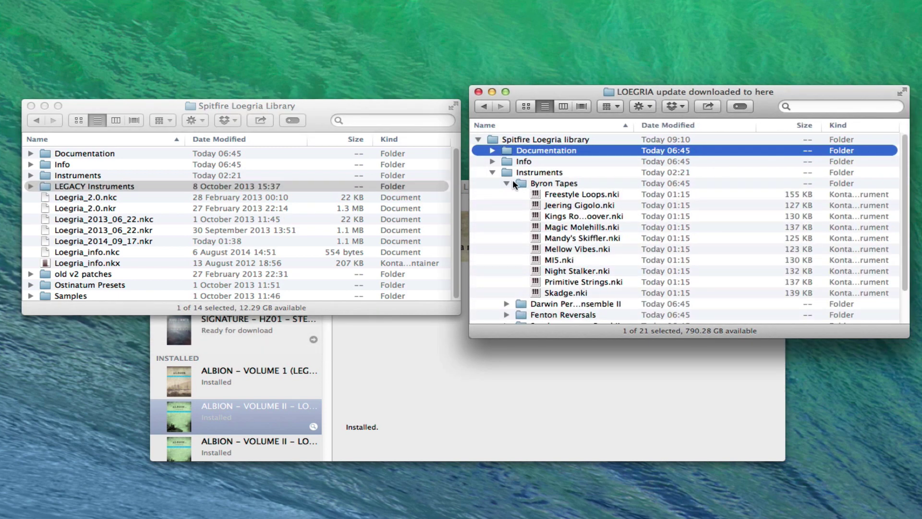
{"action": "left_click", "coordinate": [506, 183]}
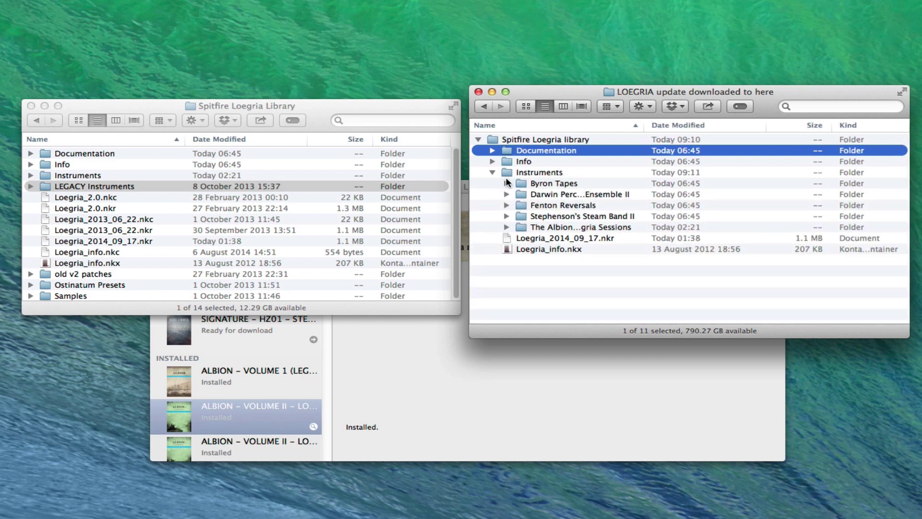
{"action": "left_click", "coordinate": [492, 172]}
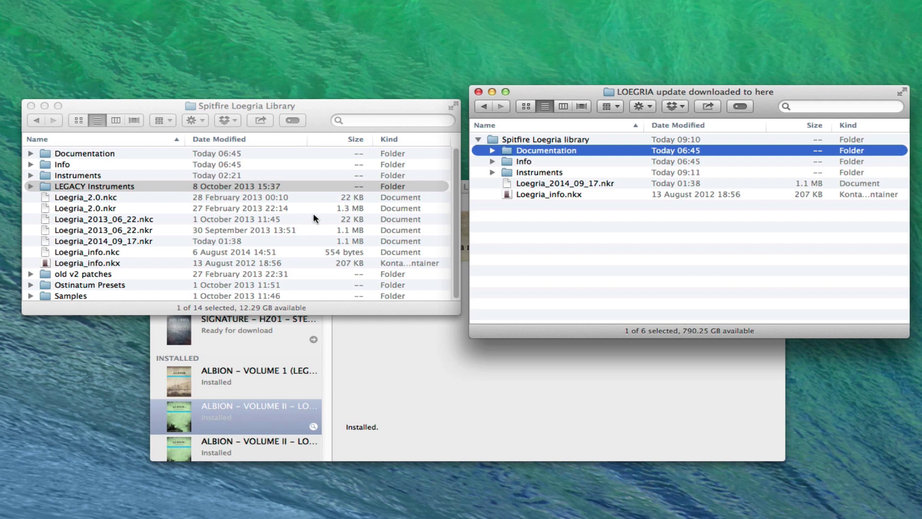
{"action": "scroll", "coordinate": [313, 212], "scroll_direction": "down", "scroll_amount": 1}
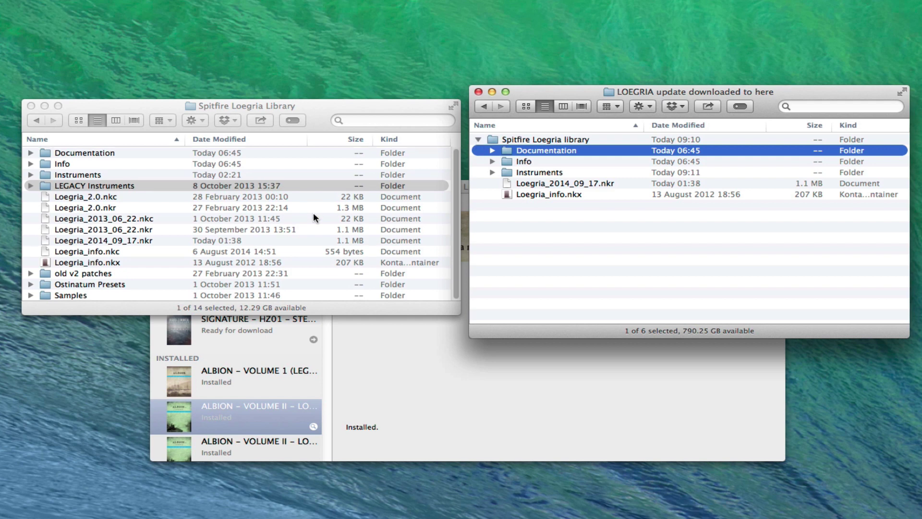
{"action": "left_click", "coordinate": [31, 294]}
{"action": "scroll", "coordinate": [169, 270], "scroll_direction": "down", "scroll_amount": 6}
{"action": "scroll", "coordinate": [169, 273], "scroll_direction": "up", "scroll_amount": 6}
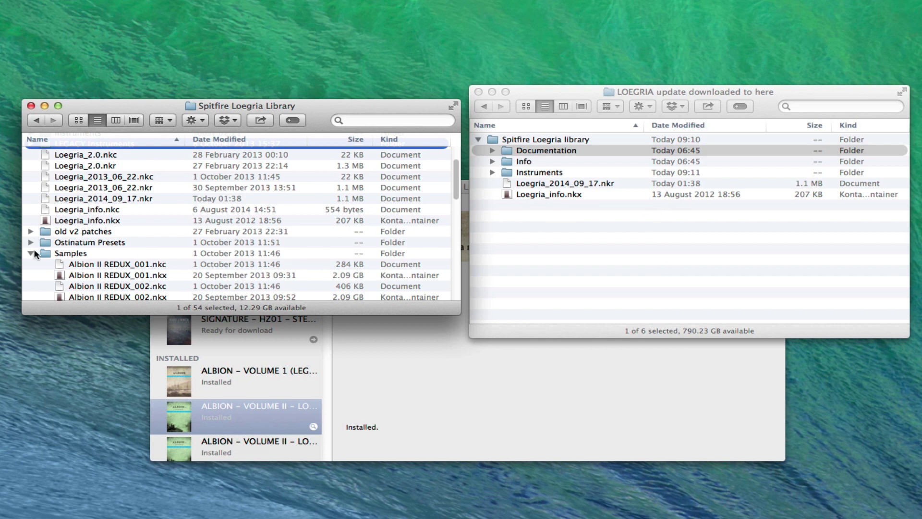
{"action": "left_click", "coordinate": [31, 254]}
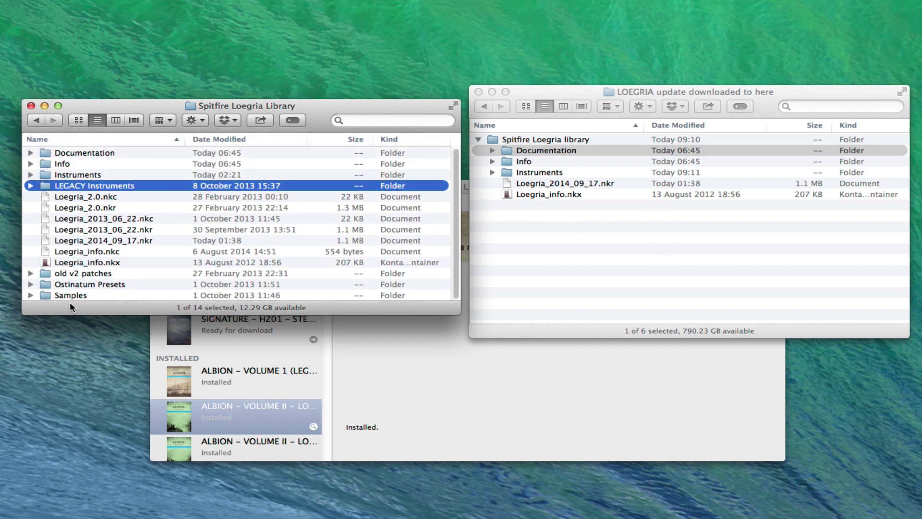